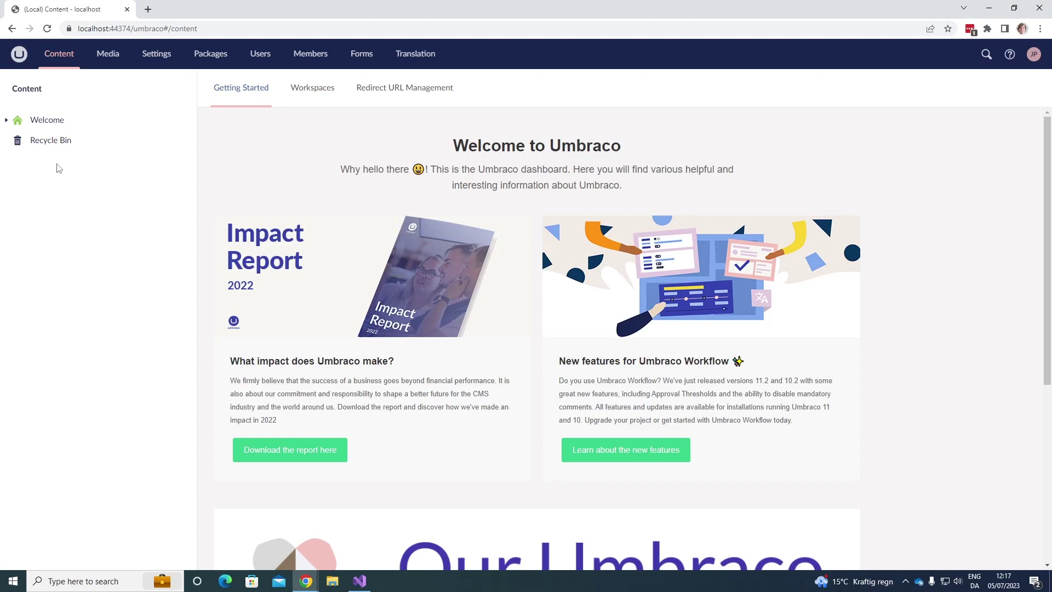
Step: Expand the Welcome node and open its Notifications settings from the actions menu
left_click(7, 120)
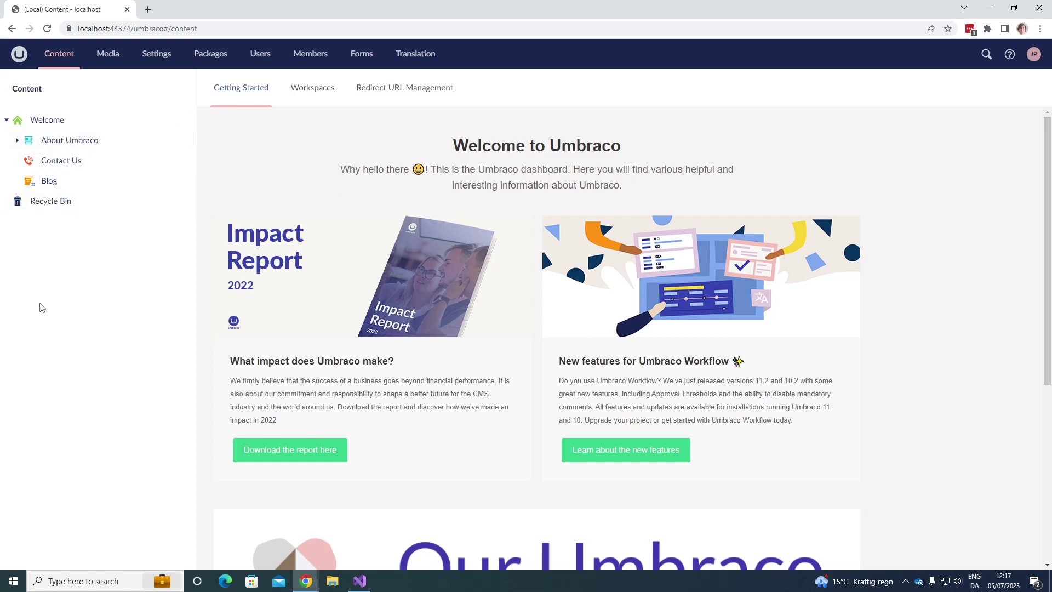
left_click(181, 120)
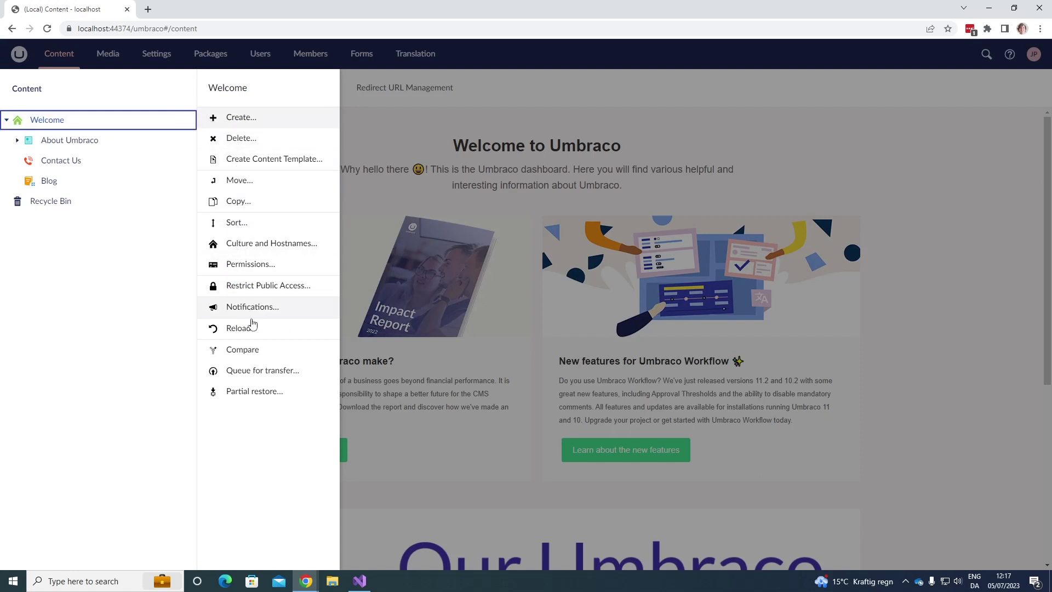
left_click(259, 318)
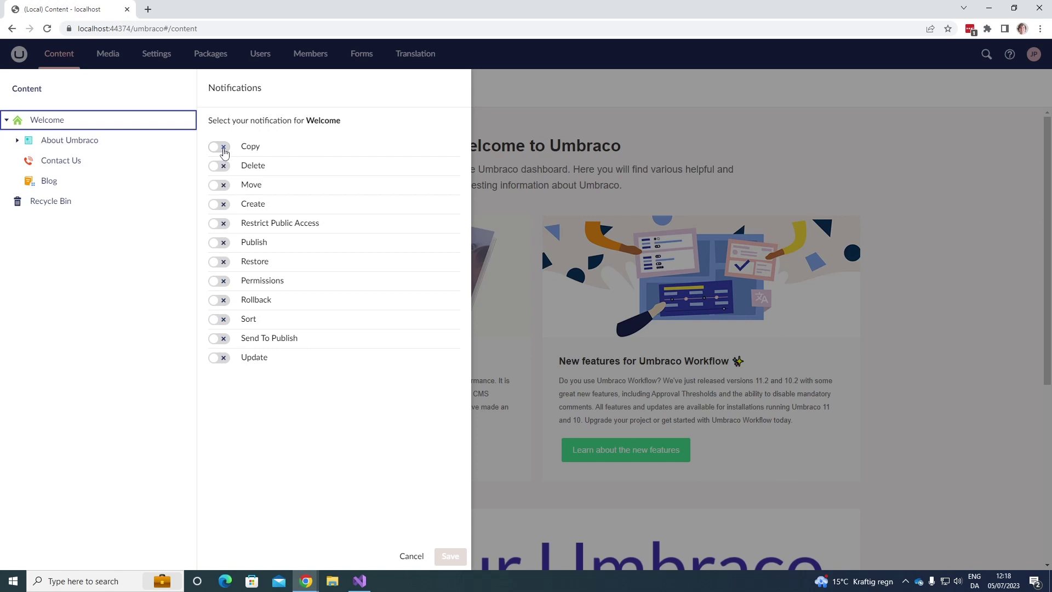
Step: Turn on Copy, Send To Publish and Delete notifications for Welcome, save, and dismiss the confirmation
left_click(219, 147)
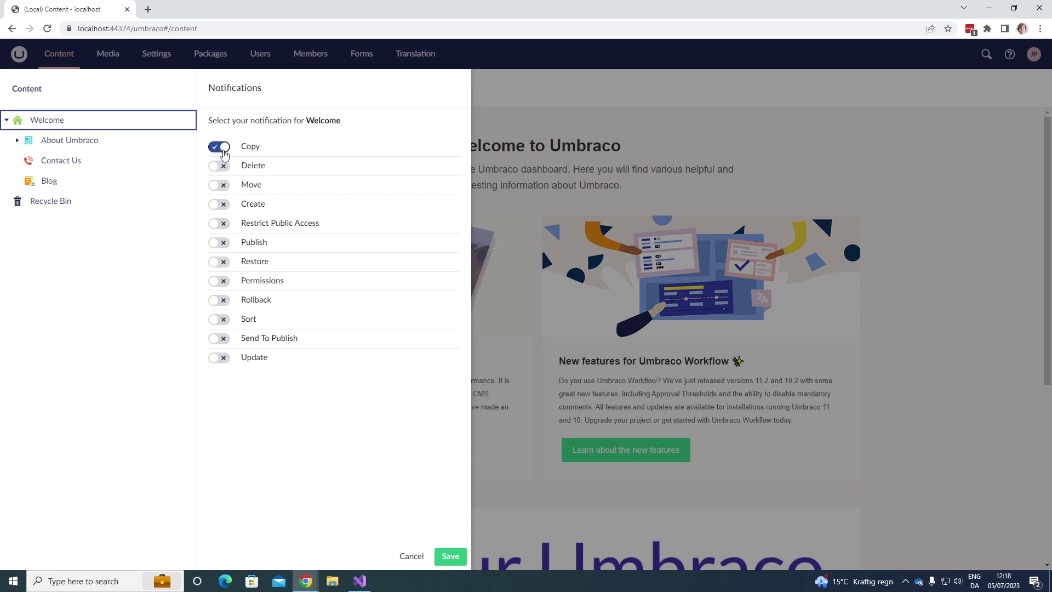
left_click(220, 339)
left_click(220, 166)
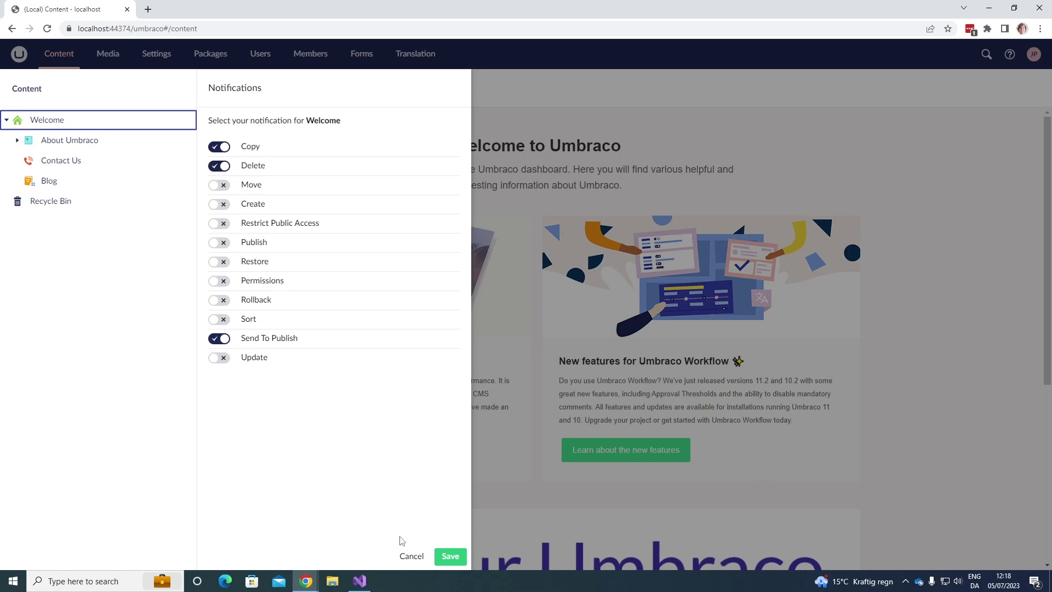
left_click(451, 560)
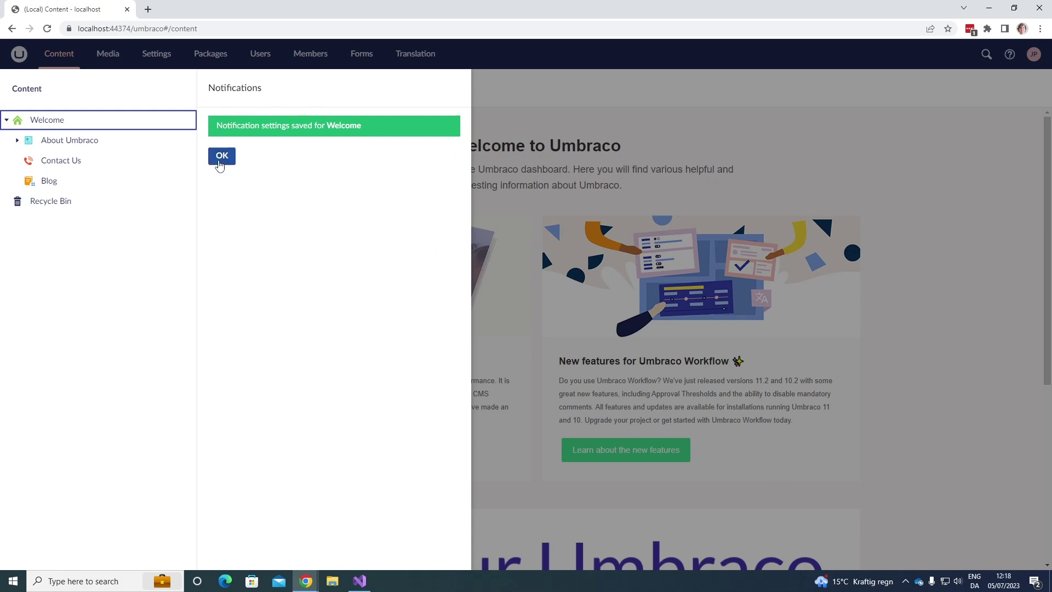
left_click(221, 156)
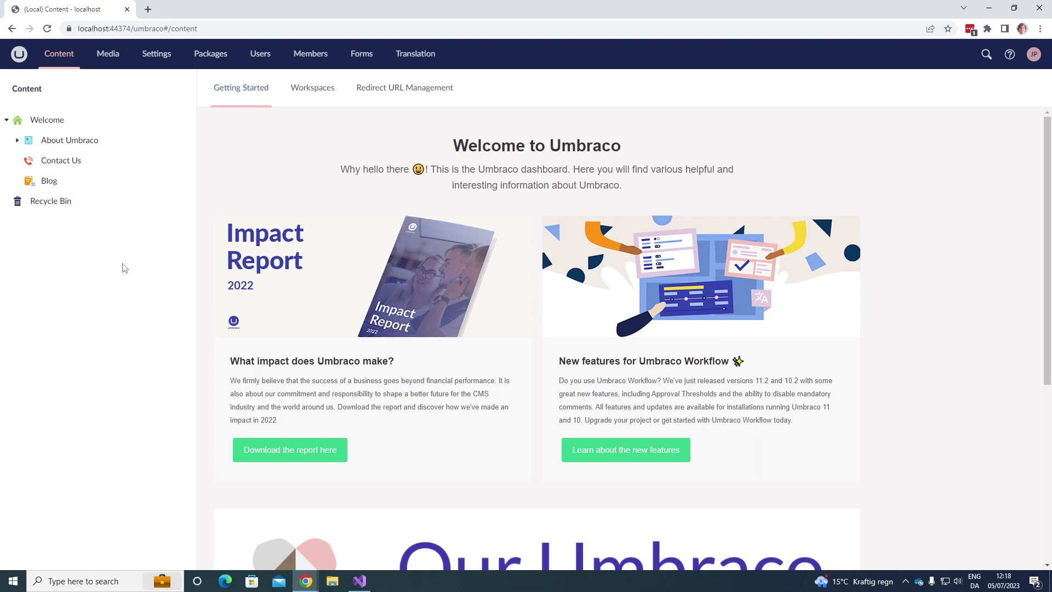
Step: Switch to Visual Studio, stop the debug session, and open appsettings.json from Solution Explorer
left_click(366, 586)
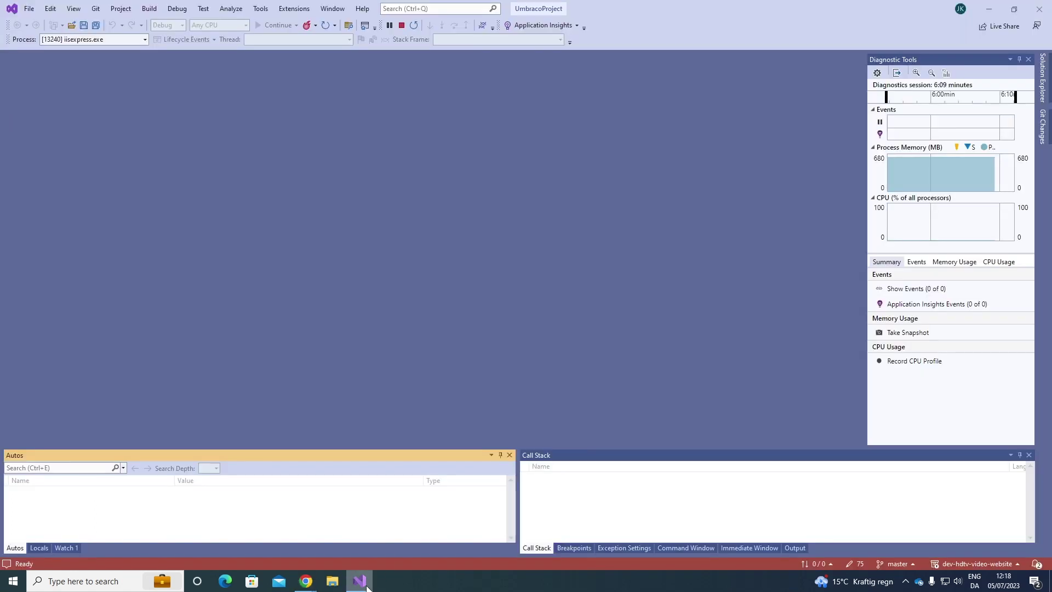
left_click(402, 26)
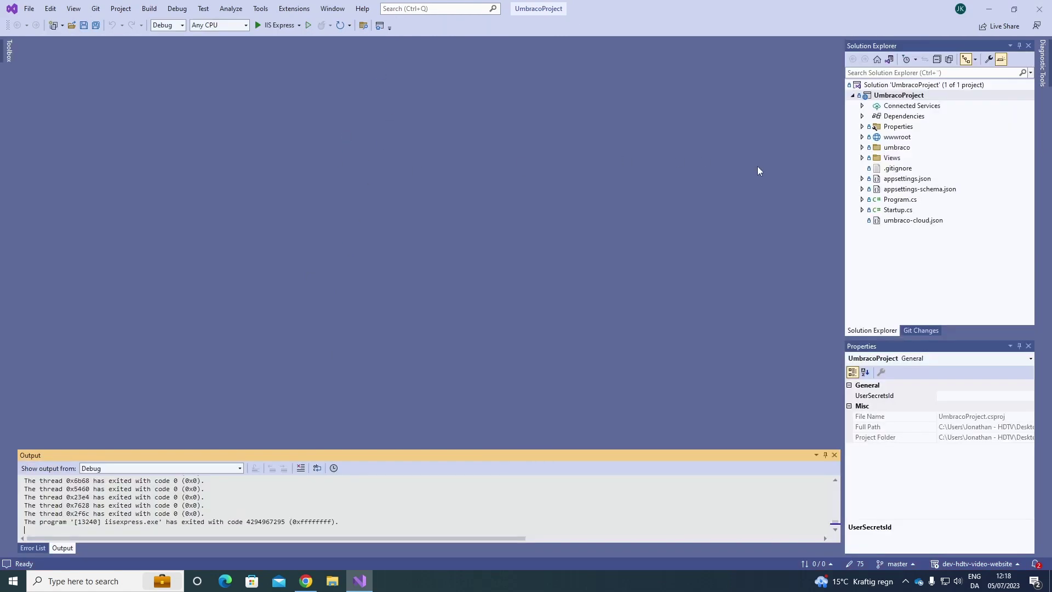
left_click(907, 179)
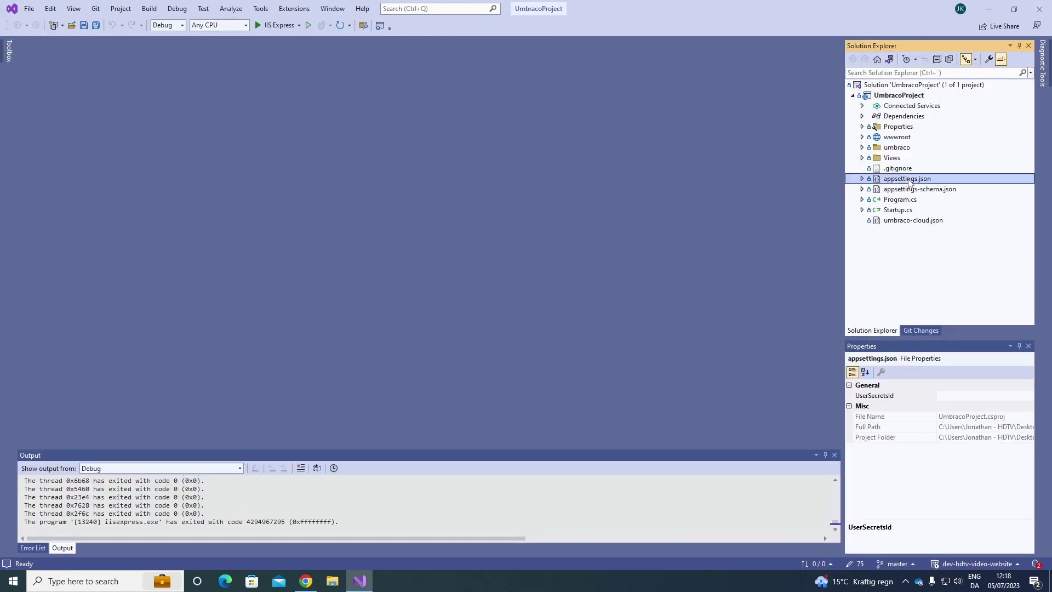
double_click(907, 180)
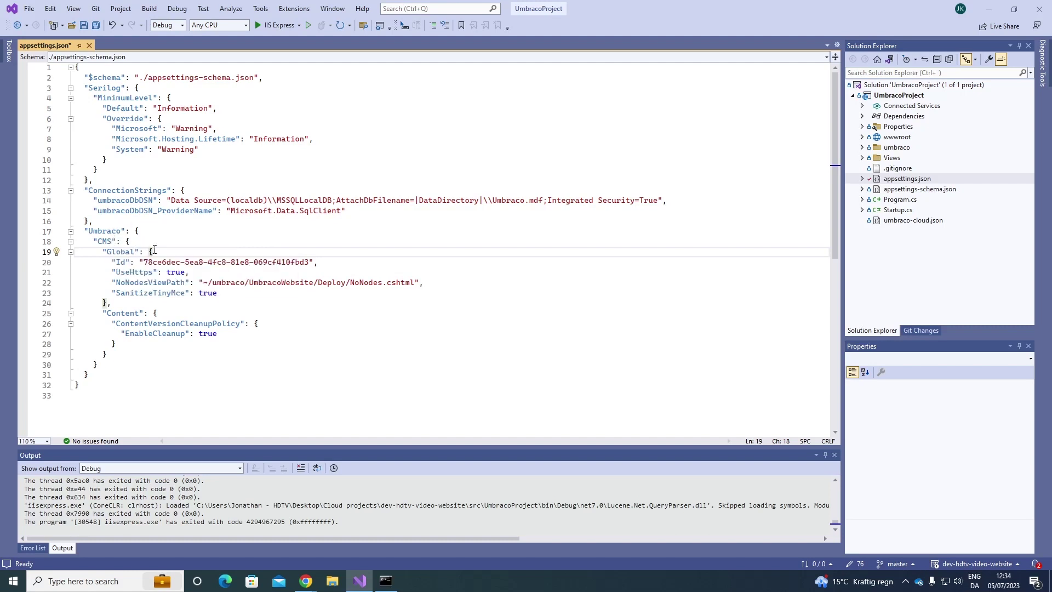
Step: Add an Smtp section under Global with the sender's e-mail address as From
key("Return")
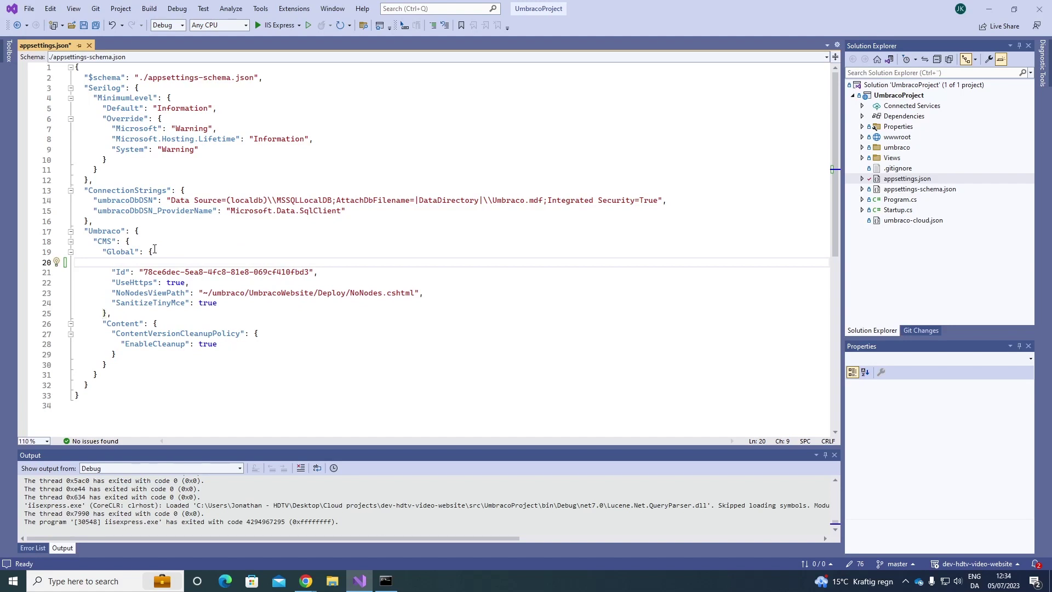
type("\"smtp")
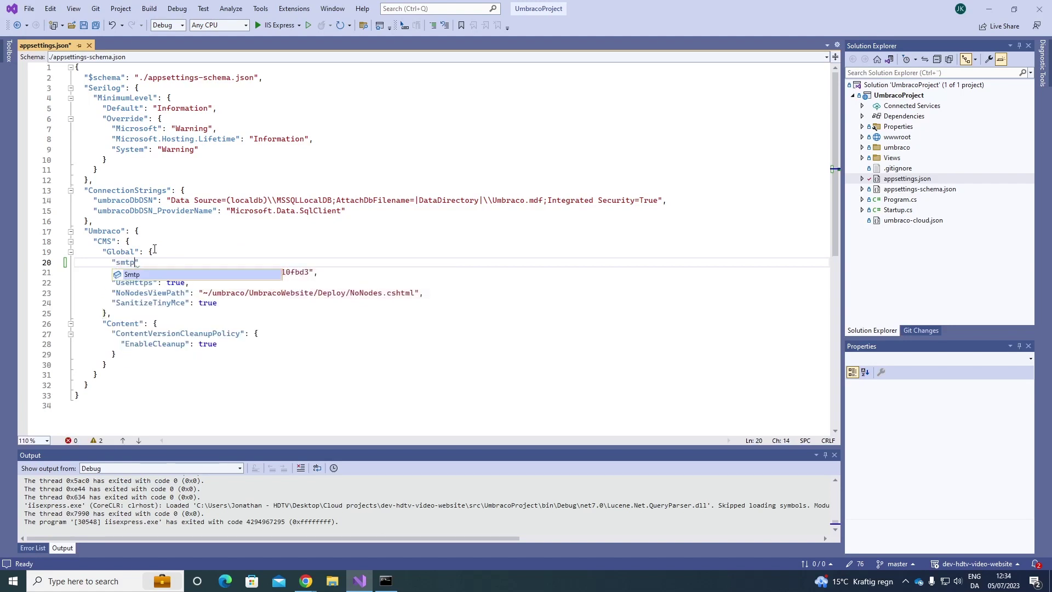
key("Tab")
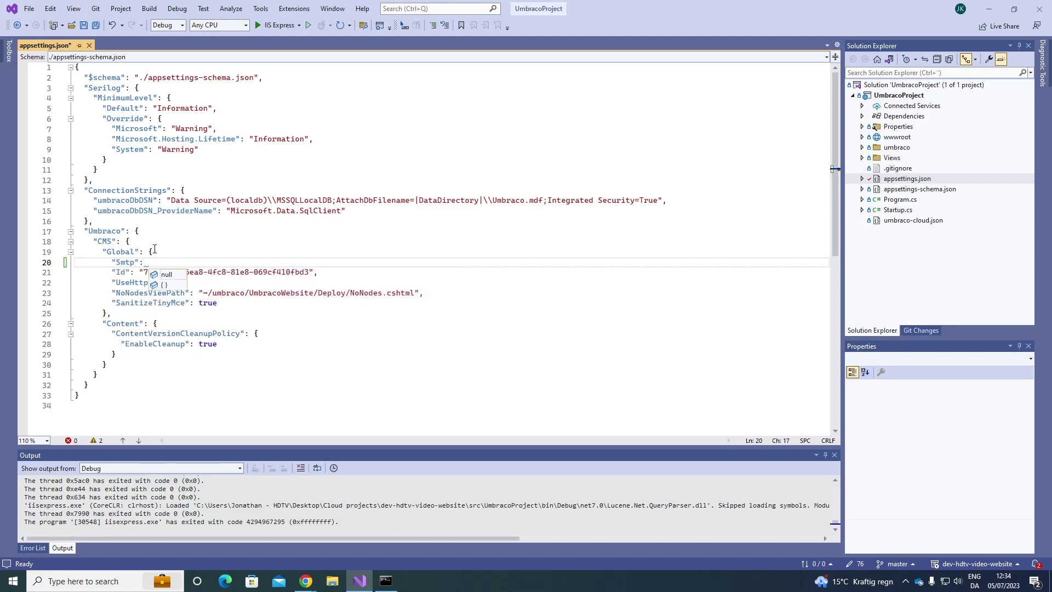
type("{")
key("Return")
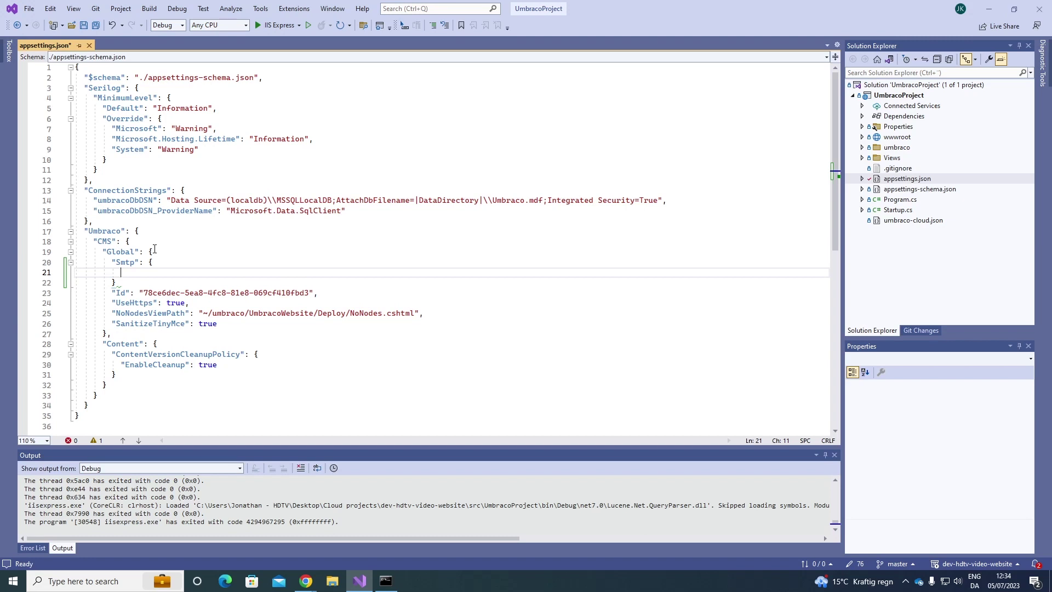
type("\"F")
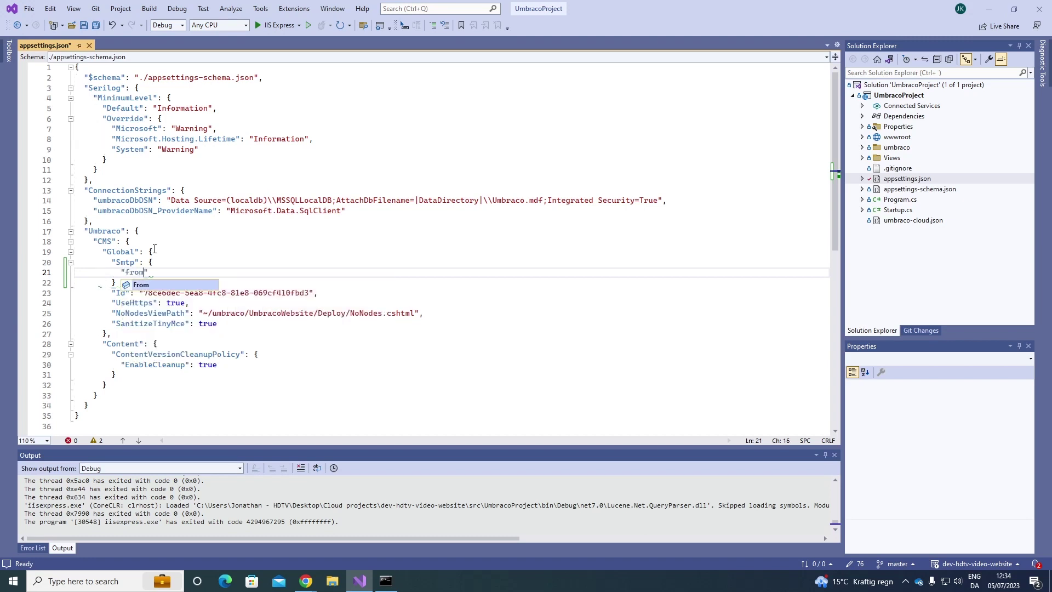
key("Tab")
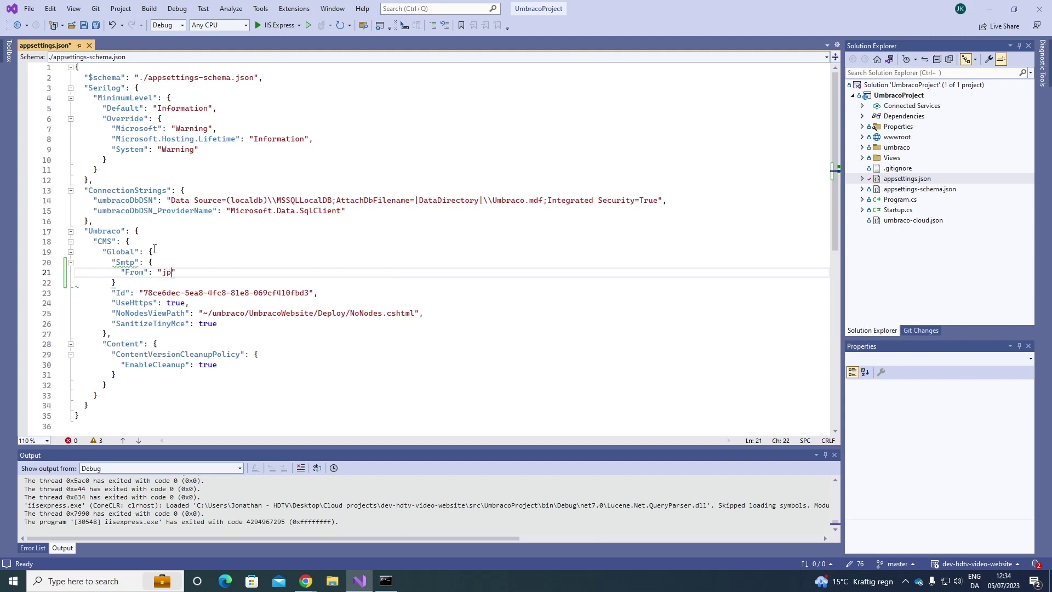
Step: Add Host "localhost" and Port 25 to the Smtp block
key("Return")
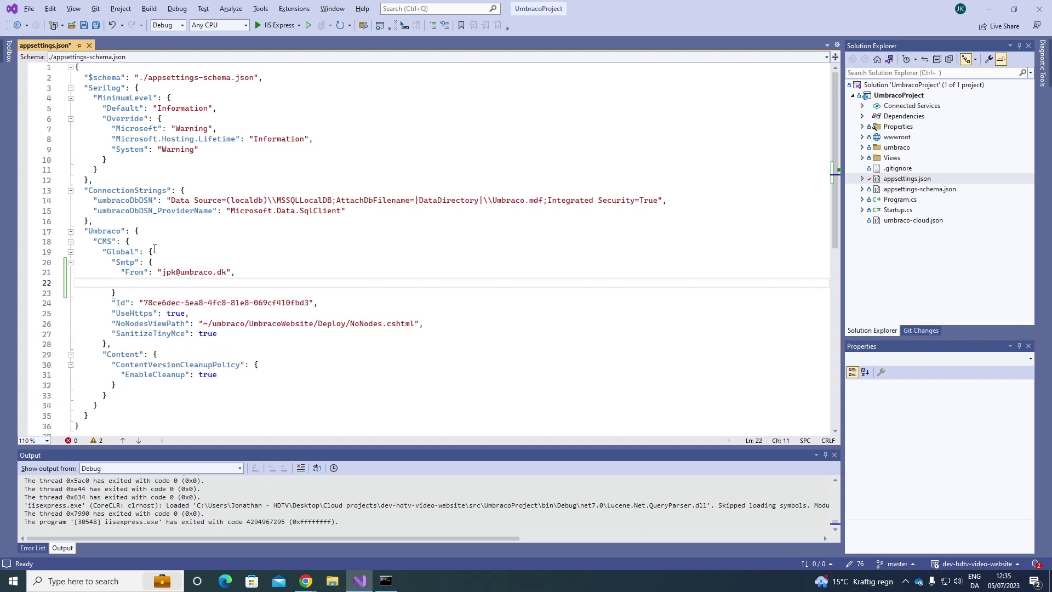
type("\"h")
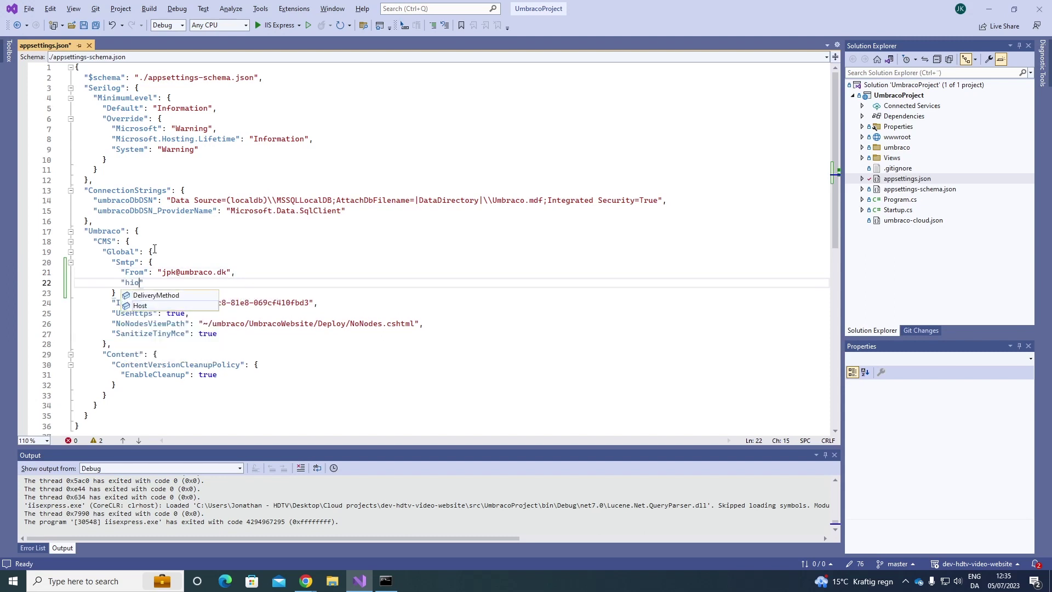
key("Tab")
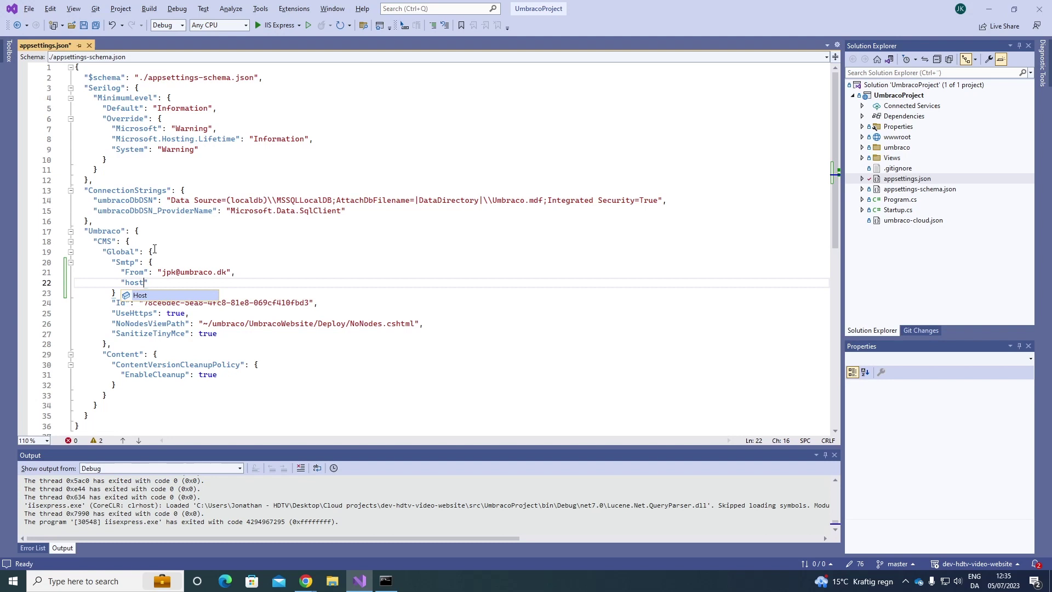
type("\"local")
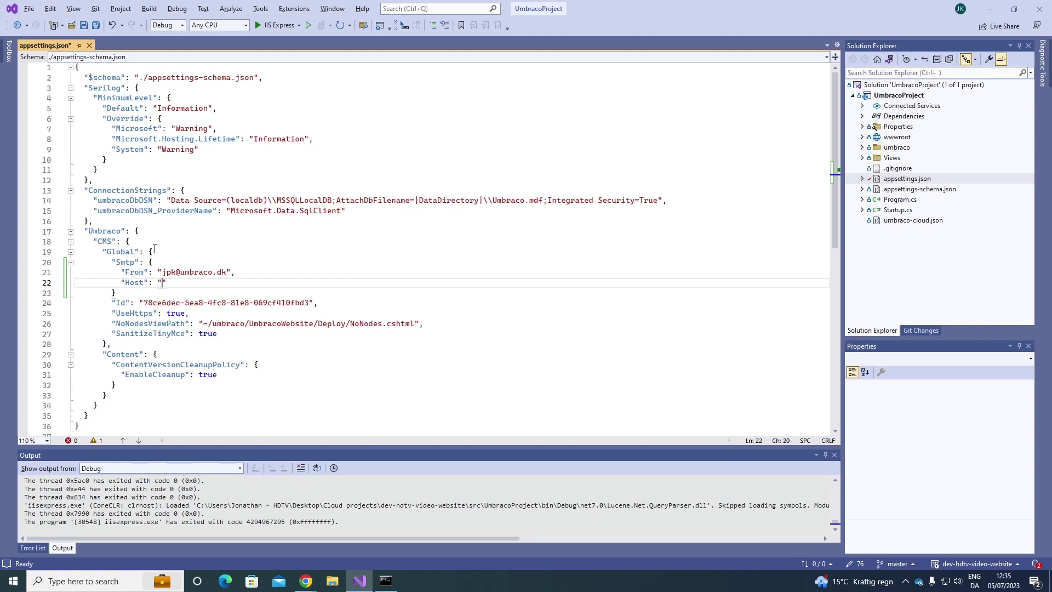
type("host")
type(",")
key("Return")
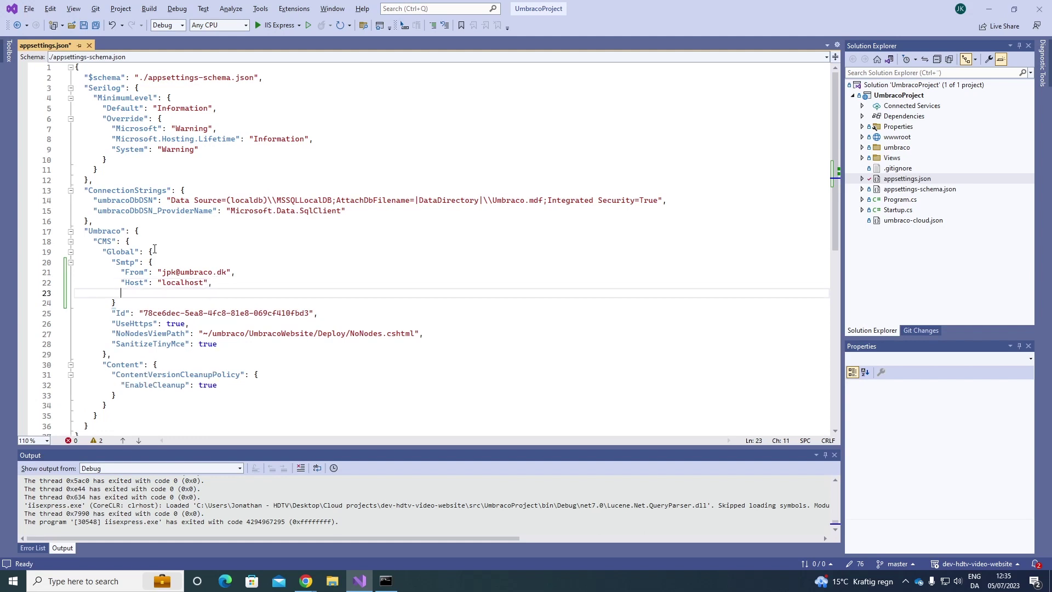
type("\"")
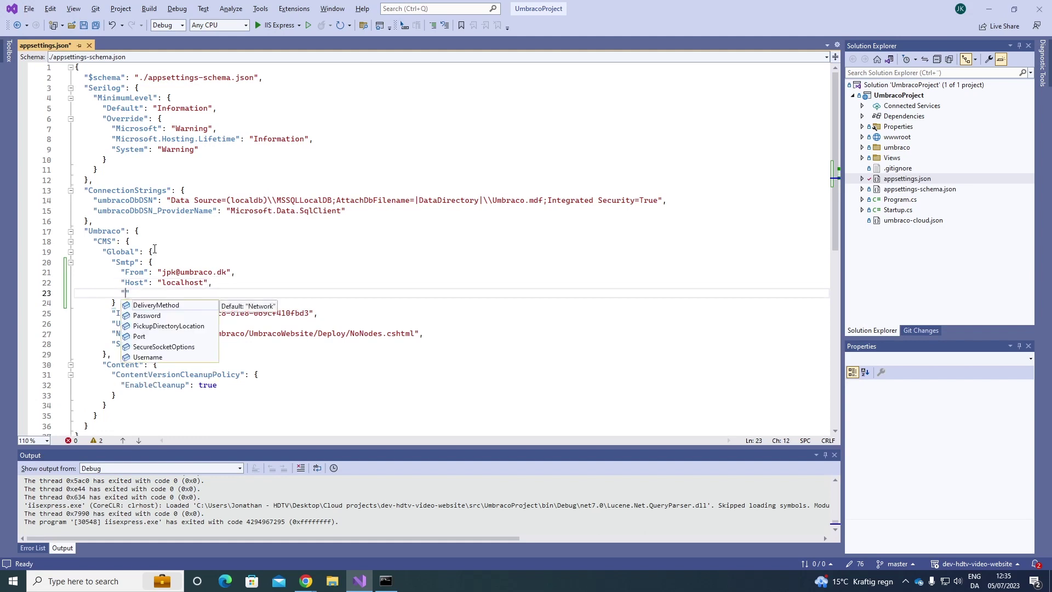
type("port")
key("Tab")
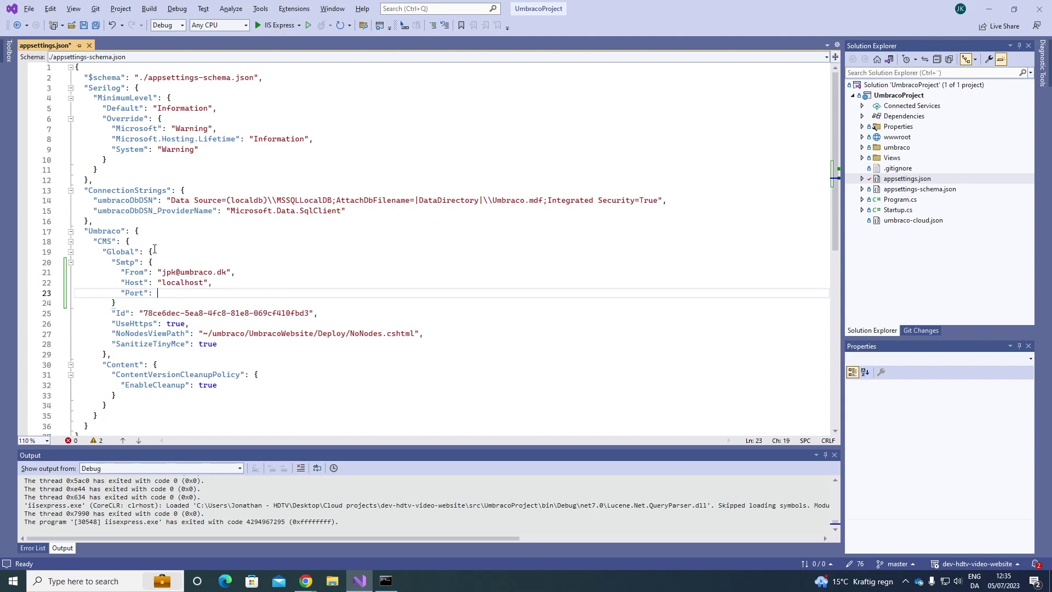
type("25")
Step: Add the trailing comma after the Smtp block and save appsettings.json
key("Down")
type(",")
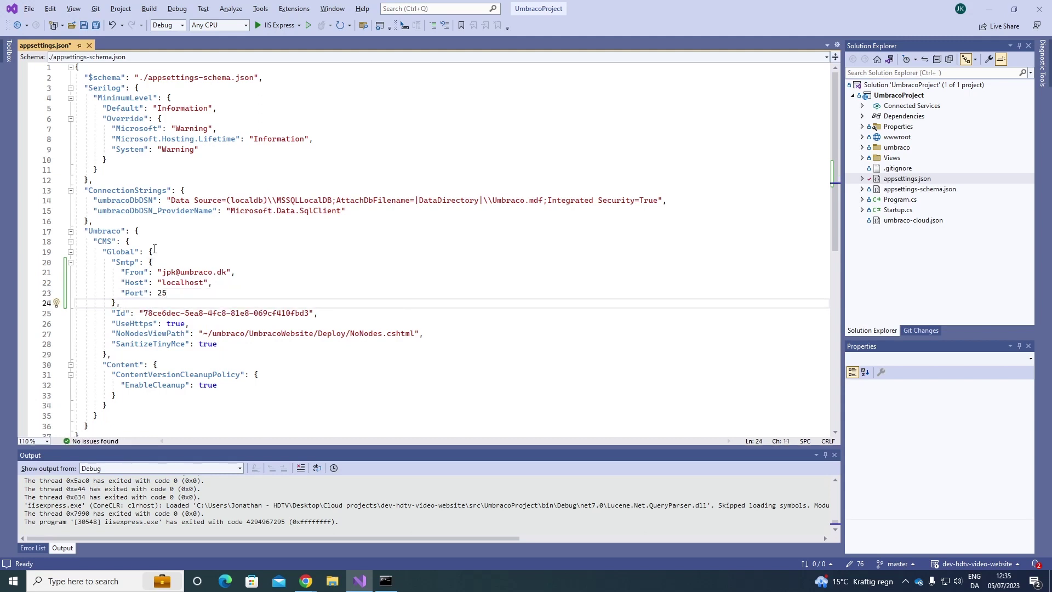
key("Up")
key("End")
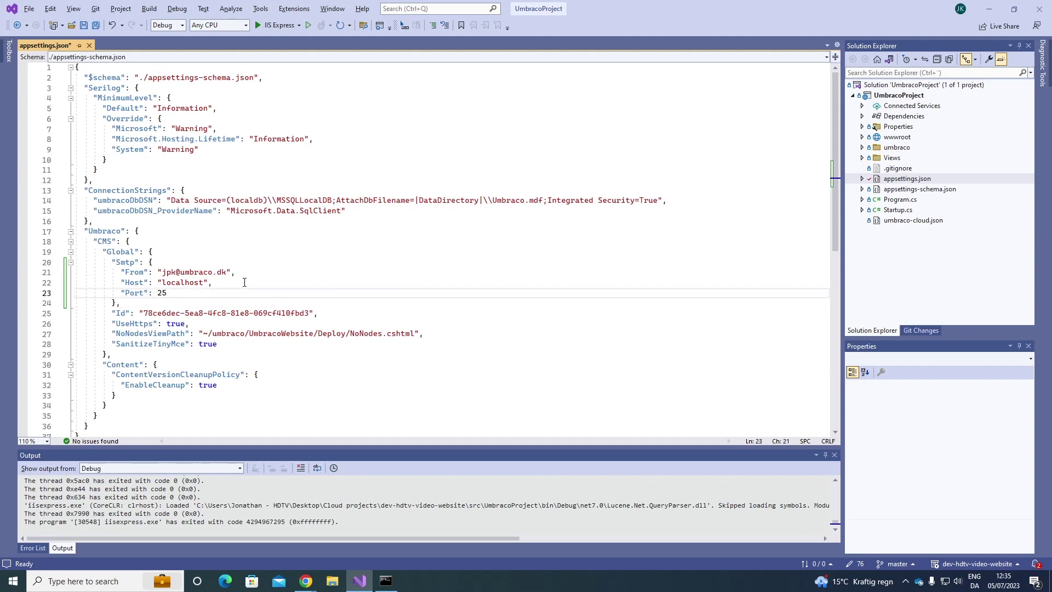
key("ctrl+s")
key("Down")
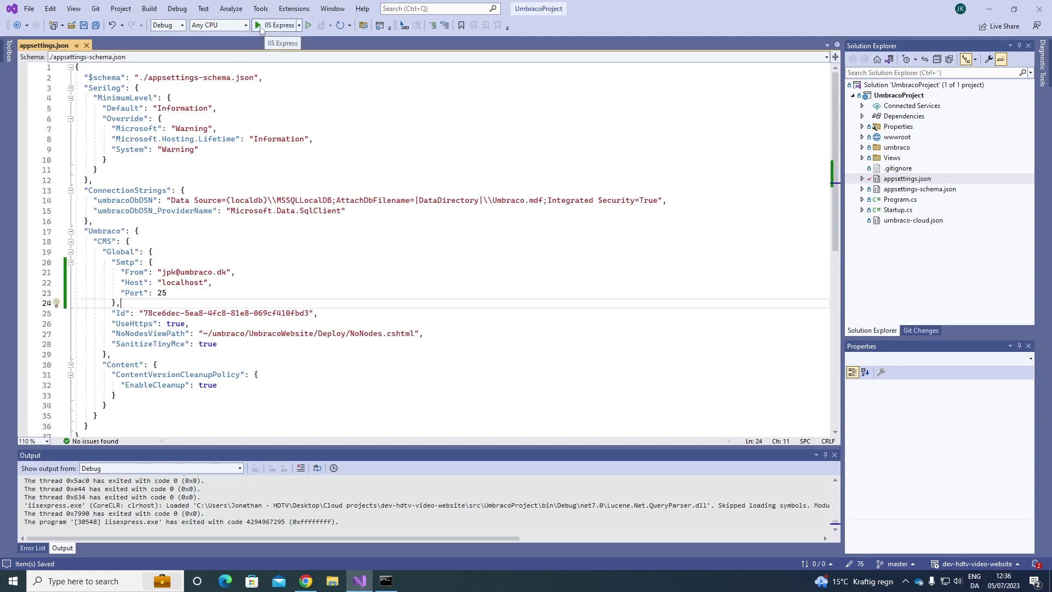
Step: Run the site in IIS Express and create a new Content Page under Welcome
left_click(260, 27)
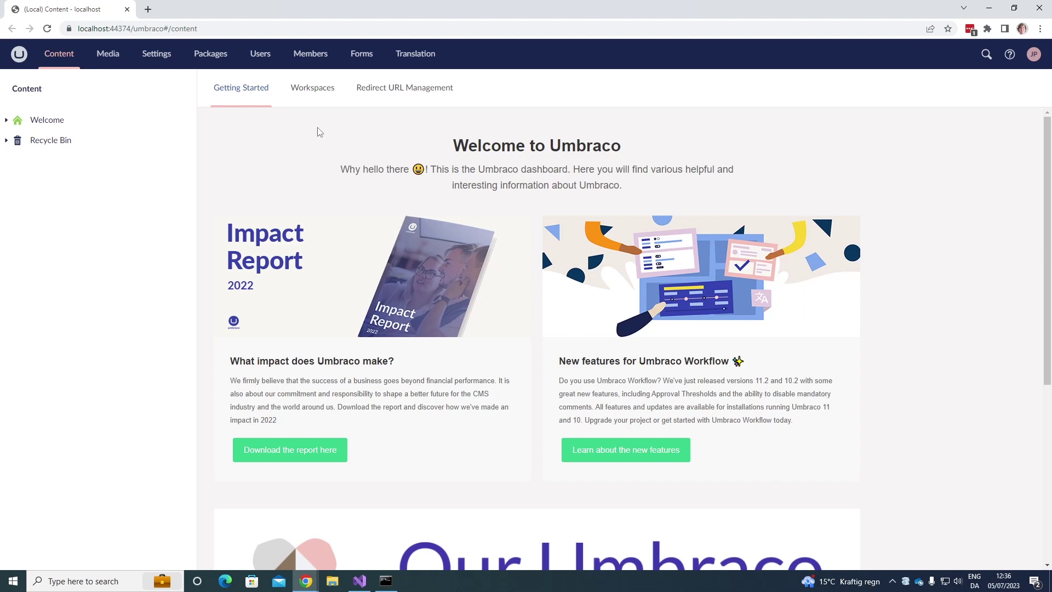
mouse_move(185, 125)
left_click(186, 125)
left_click(230, 119)
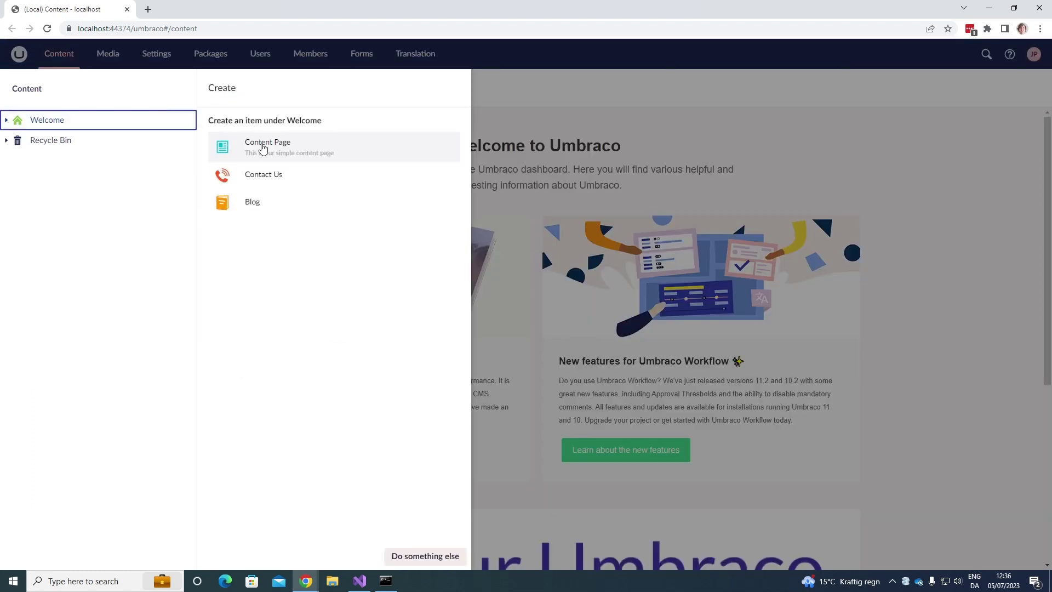
left_click(306, 150)
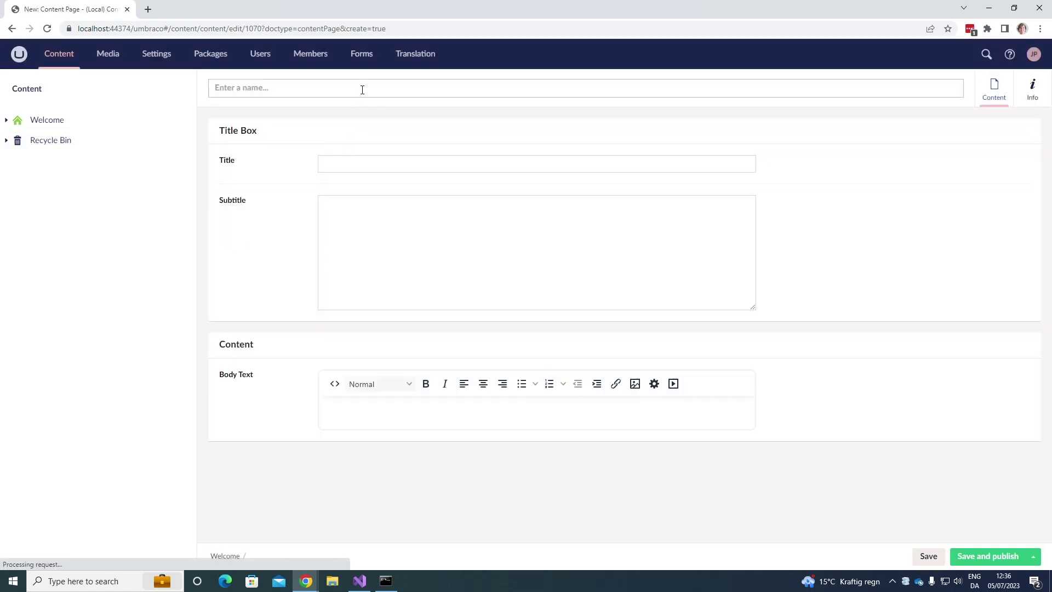
Step: Name the page 'Testing out notification' and save and publish it
type("Testing o")
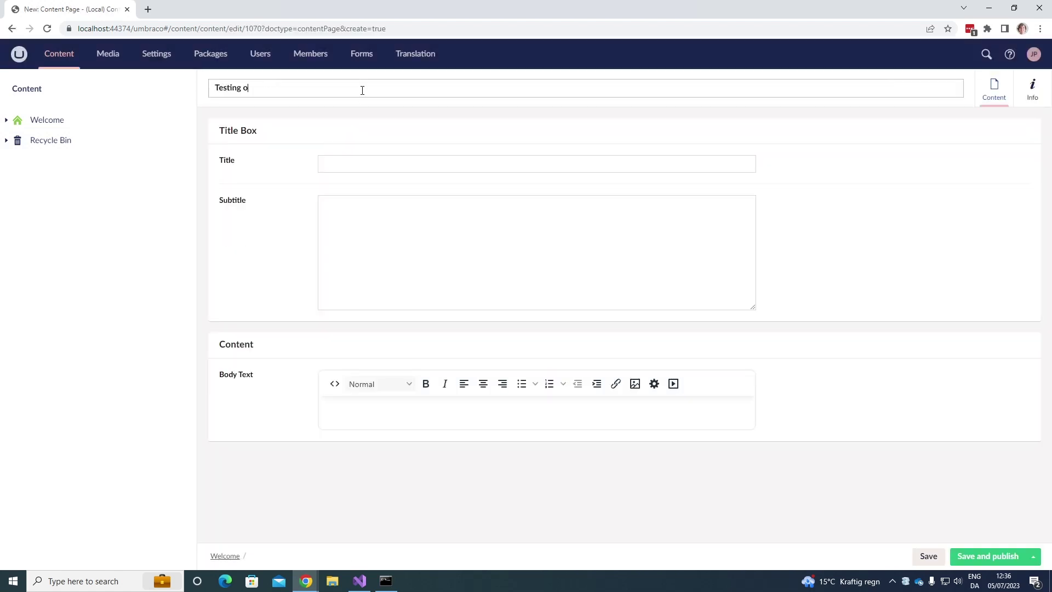
type("ut notifications")
left_click(286, 151)
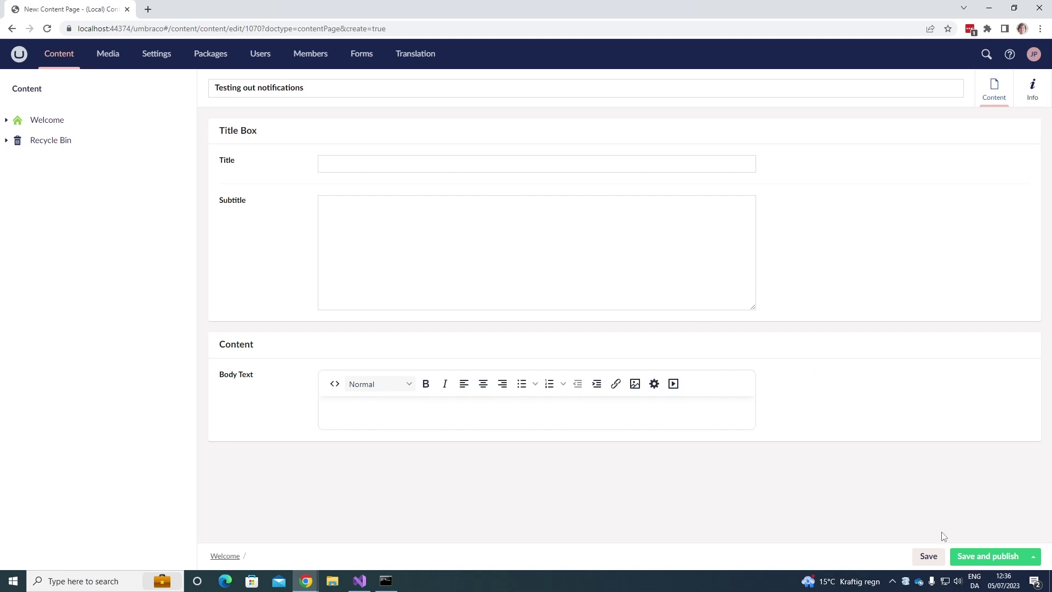
left_click(985, 557)
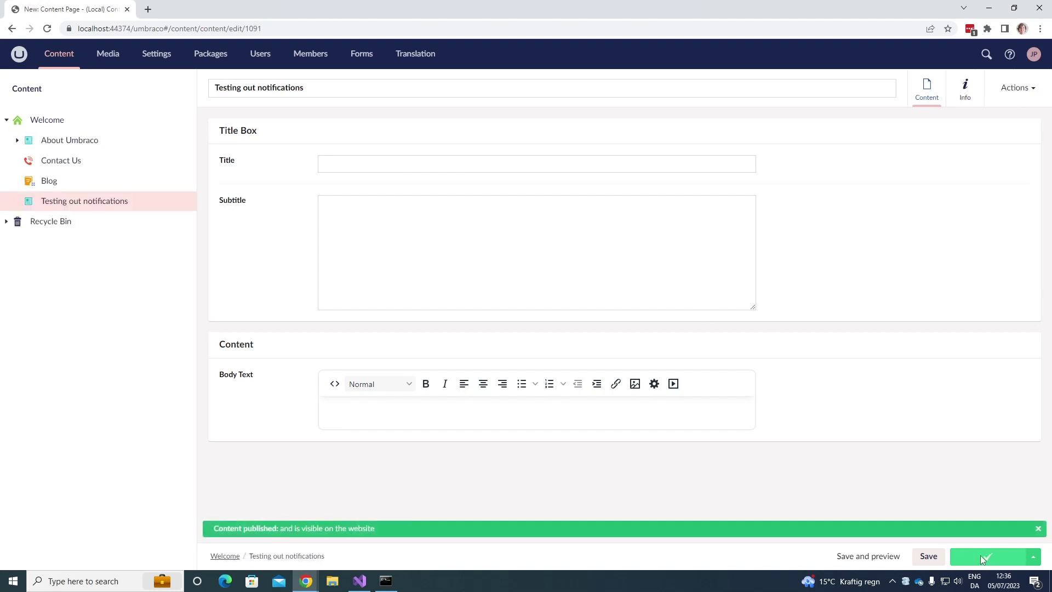
Step: Switch to smtp4dev in Chrome and preview the Create notification email for Testing out notifications
left_click(306, 581)
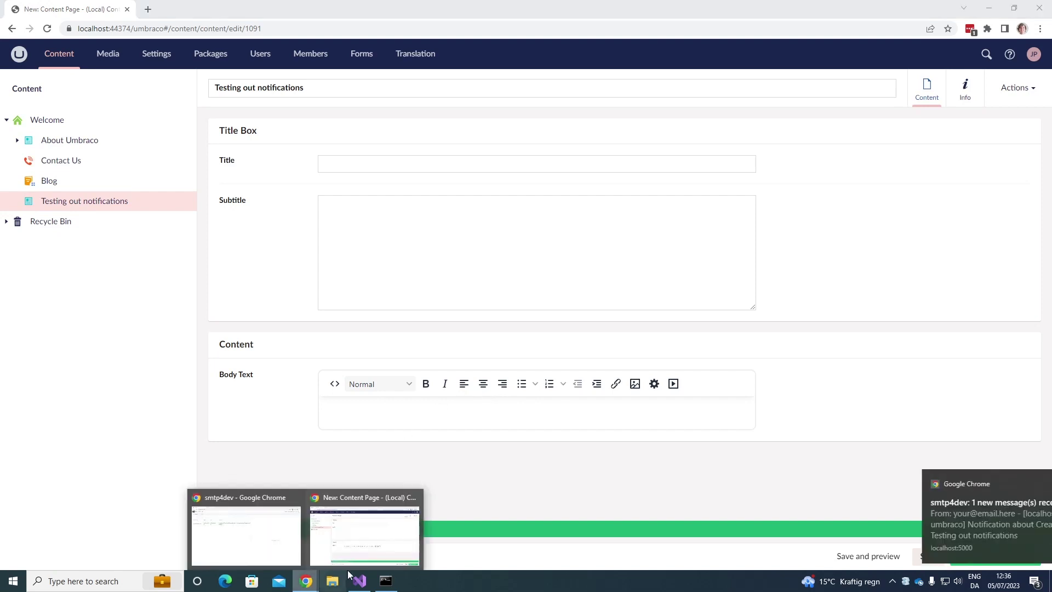
left_click(254, 535)
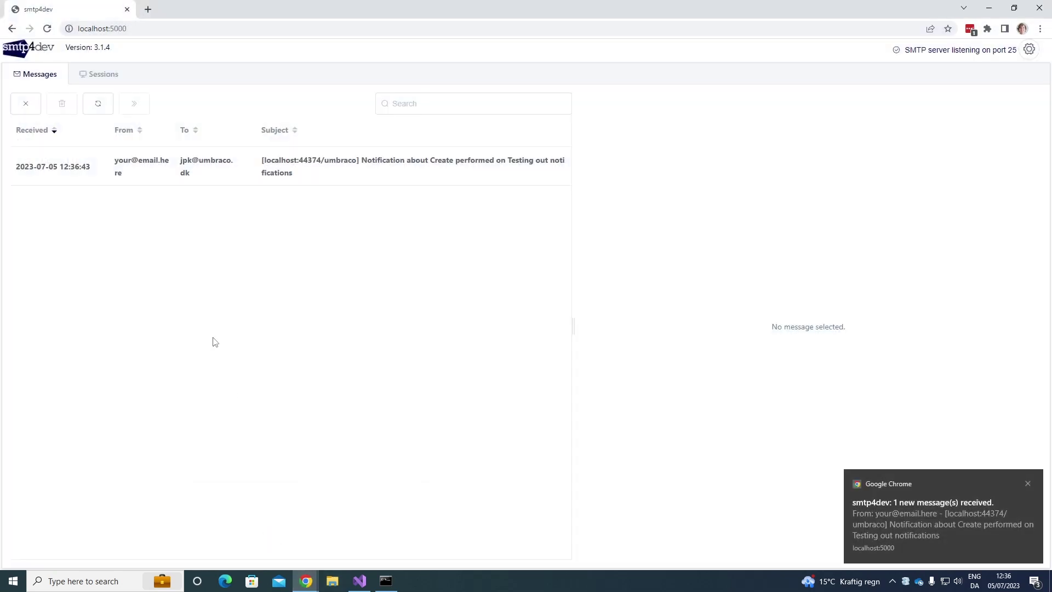
left_click(1028, 482)
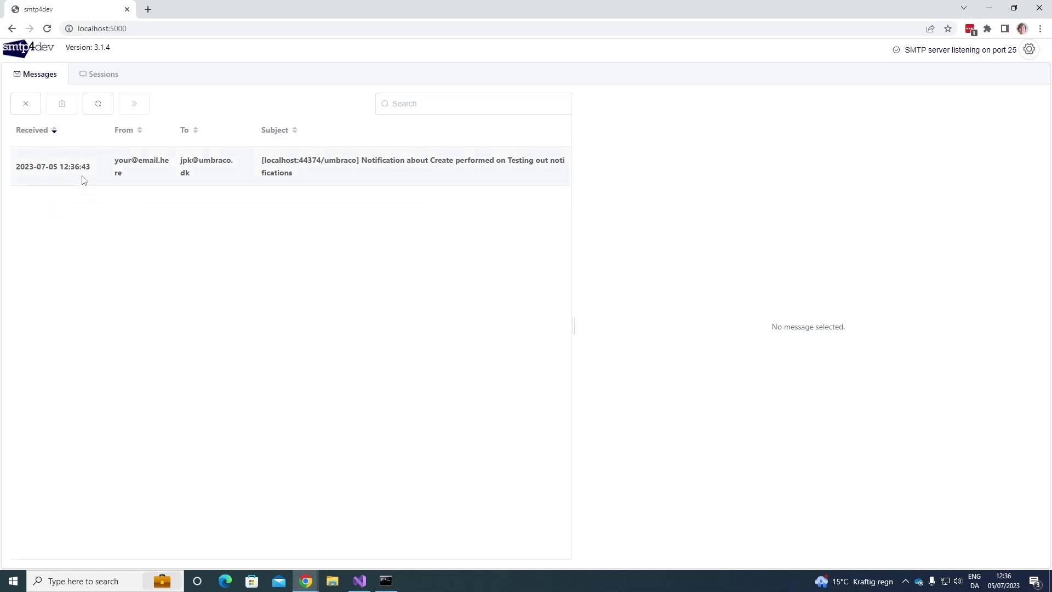
left_click(83, 180)
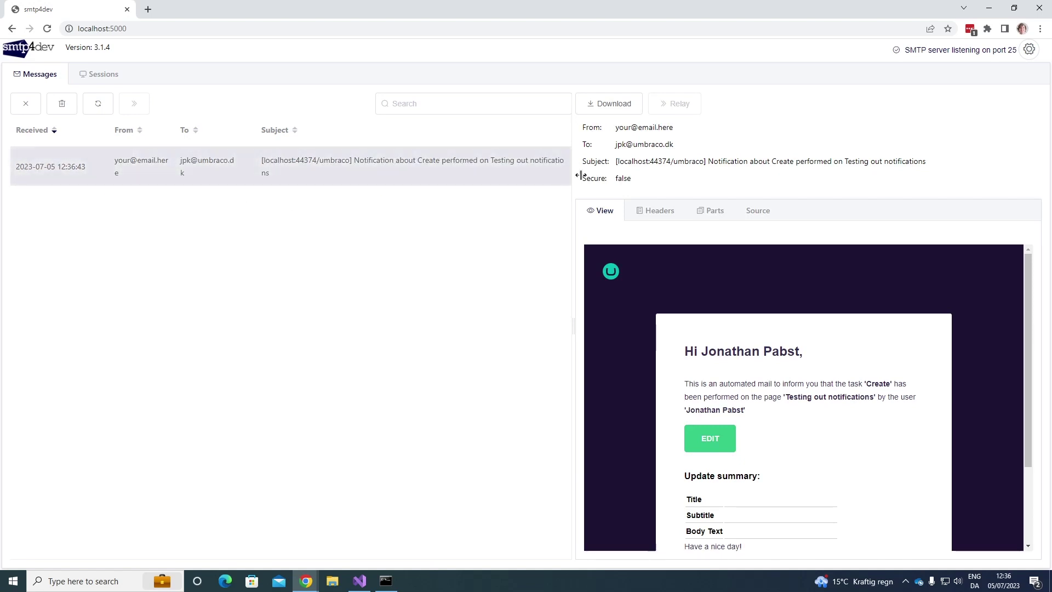
scroll(684, 308, "down", 2)
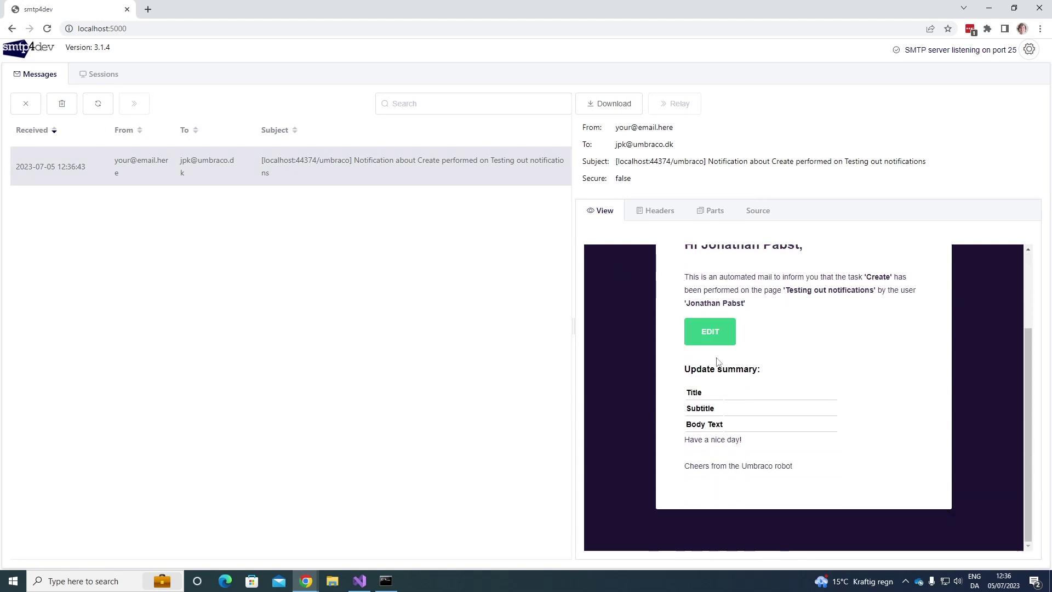
scroll(718, 365, "up", 1)
scroll(718, 365, "up", 1)
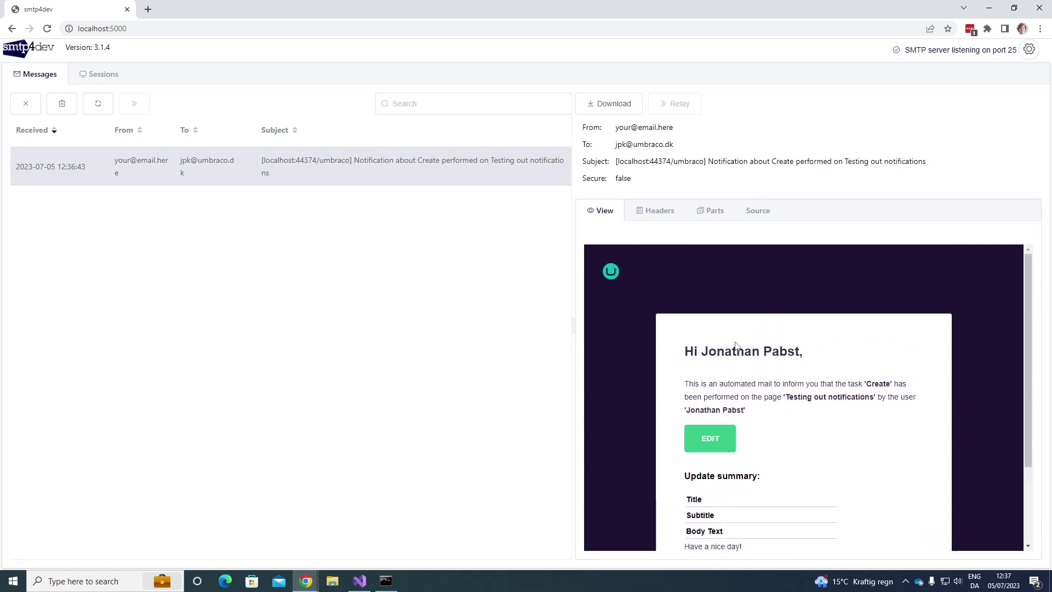